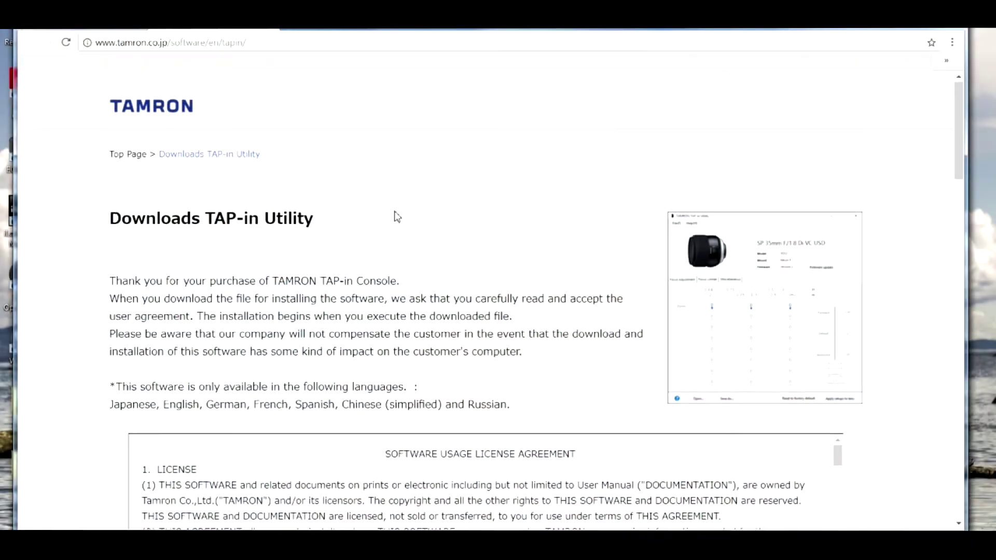
pyautogui.scroll(-4, 395, 215)
pyautogui.scroll(-3, 389, 234)
pyautogui.scroll(-4, 382, 264)
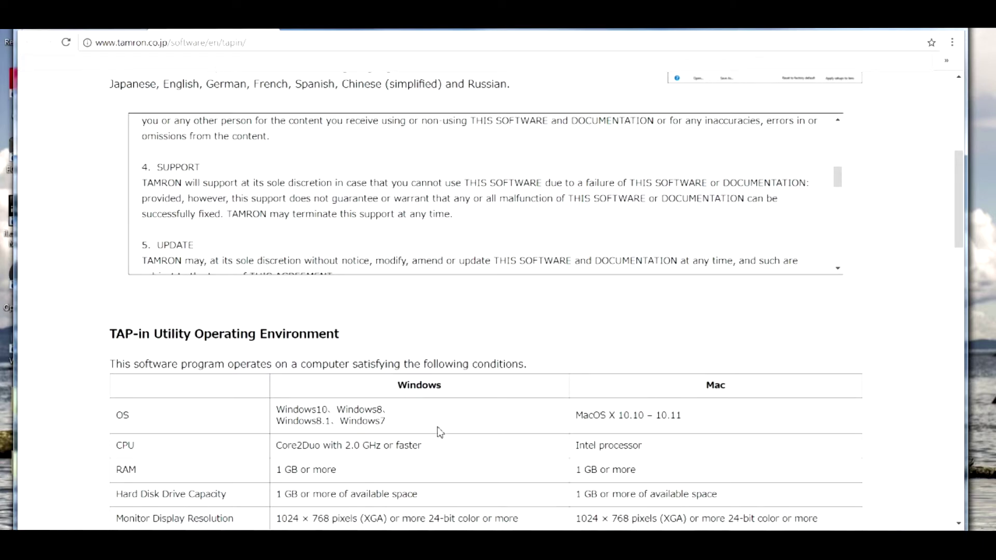
pyautogui.scroll(-3, 663, 449)
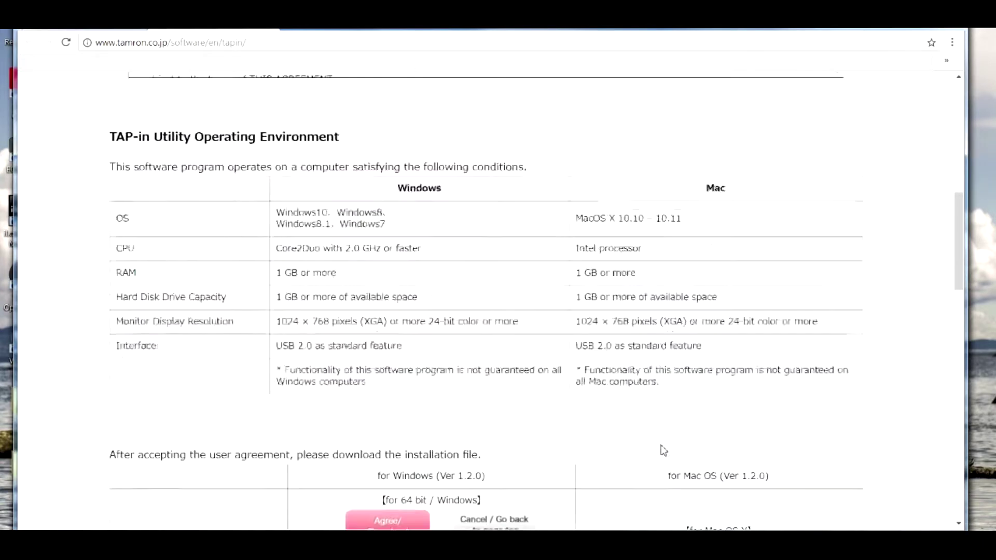
pyautogui.scroll(-3, 646, 445)
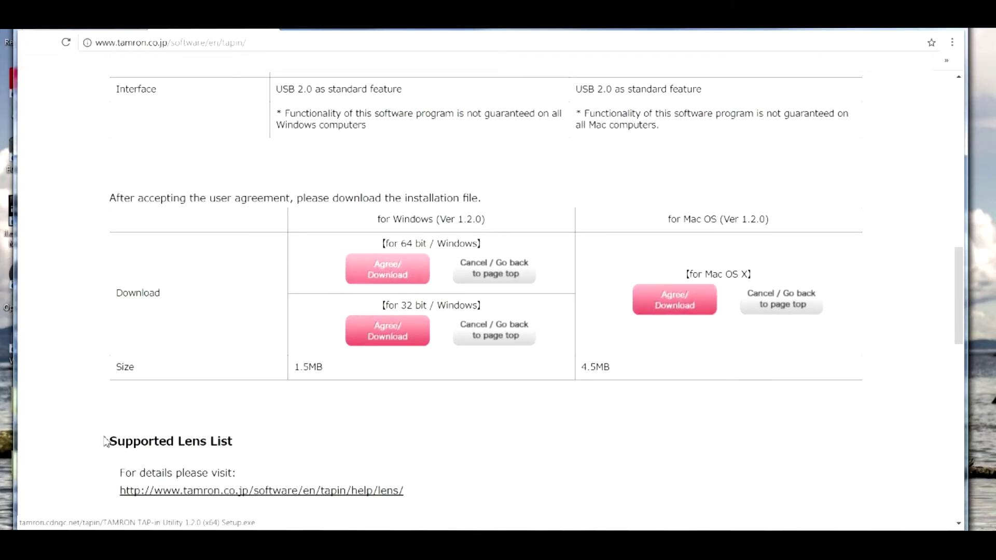
pyautogui.scroll(-2, 221, 355)
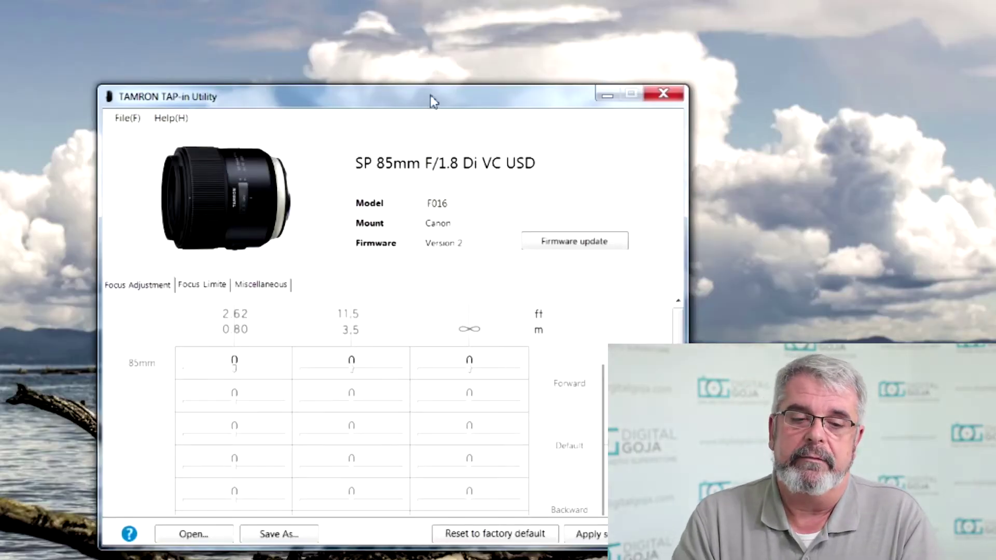
# Check the SP 85mm lens for newer firmware and dismiss the 'up to date' notice for Version 2
pyautogui.moveTo(433, 102); pyautogui.dragTo(385, 75)
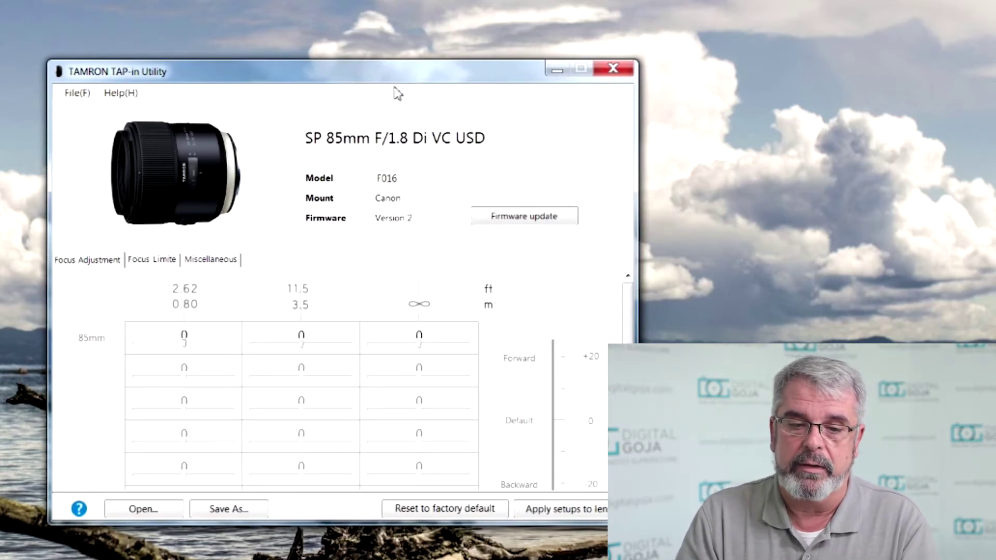
pyautogui.click(517, 216)
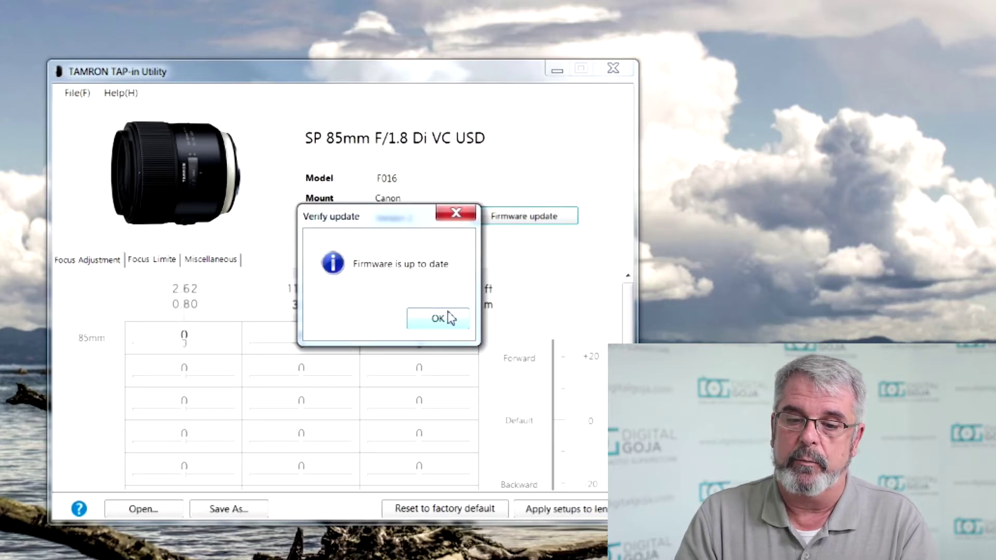
pyautogui.click(453, 323)
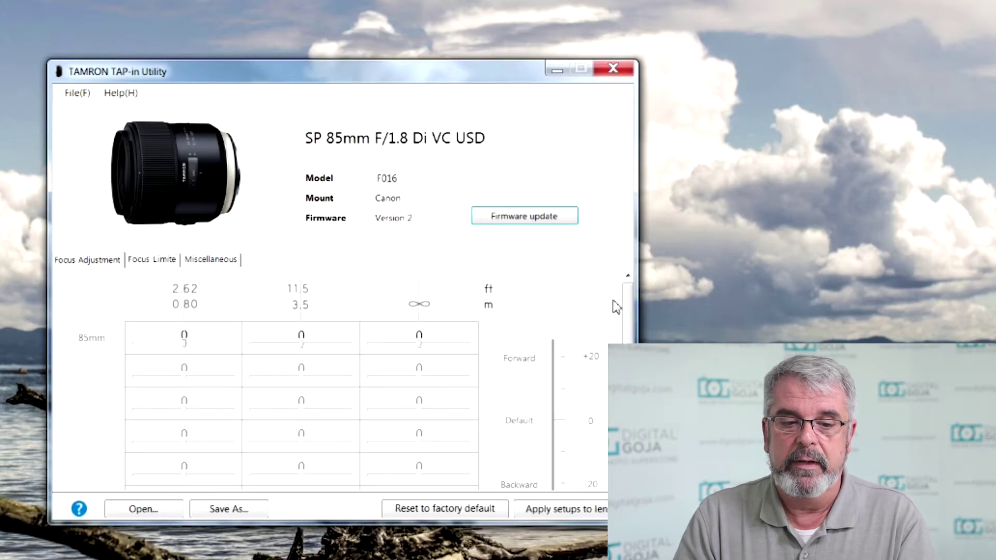
pyautogui.moveTo(634, 311)
pyautogui.mouseDown()
pyautogui.moveTo(631, 381)
pyautogui.moveTo(609, 313)
pyautogui.mouseUp()
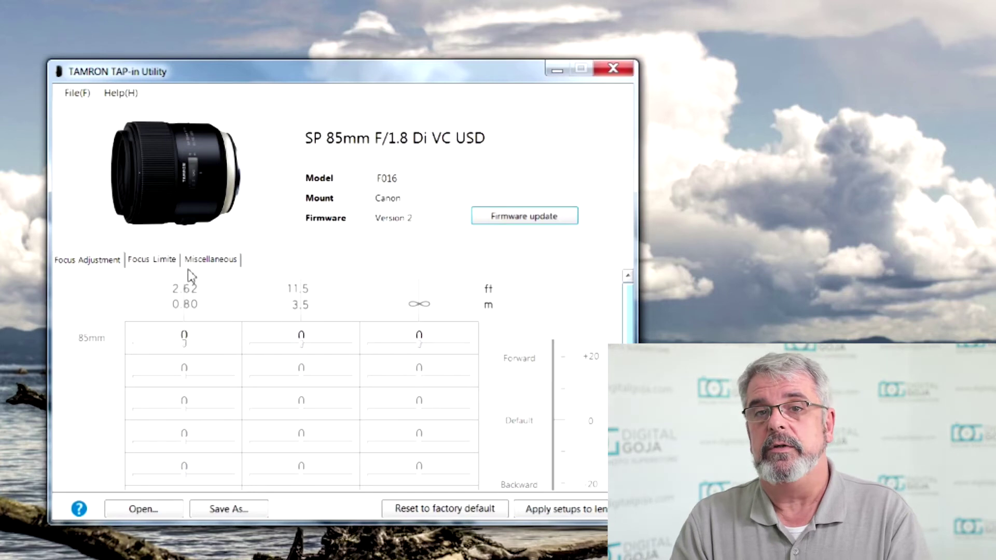
# Review the focus limit and miscellaneous lens settings, then return to the focus adjustment grid
pyautogui.click(164, 259)
pyautogui.click(225, 260)
pyautogui.click(99, 263)
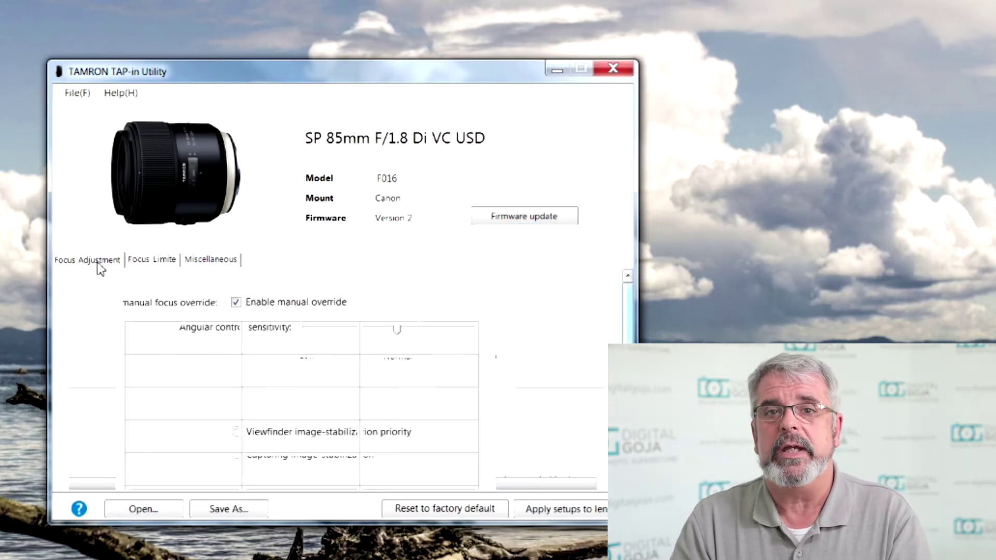
# Reset the SP 85mm lens to factory defaults, accepting the caution and the initialization-complete notice
pyautogui.click(442, 514)
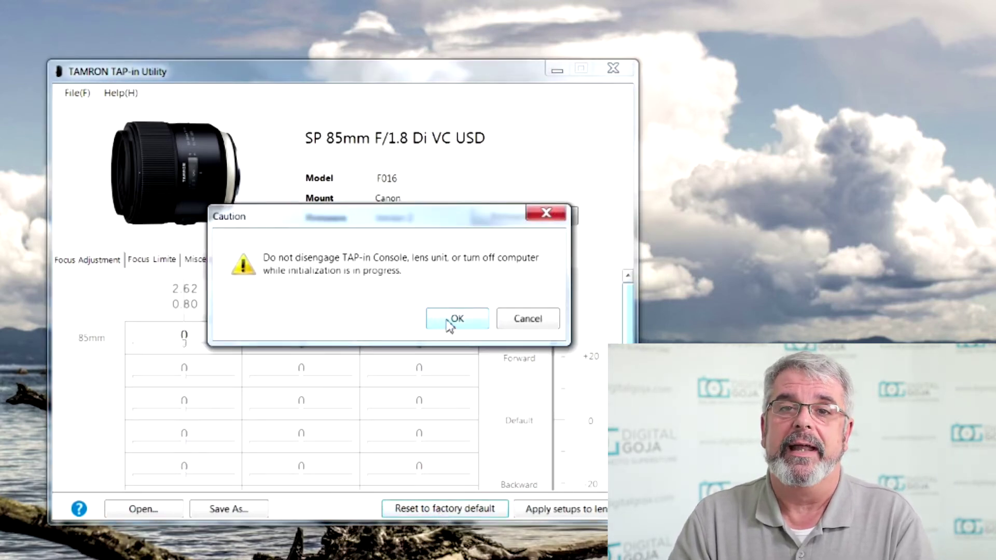
pyautogui.click(448, 319)
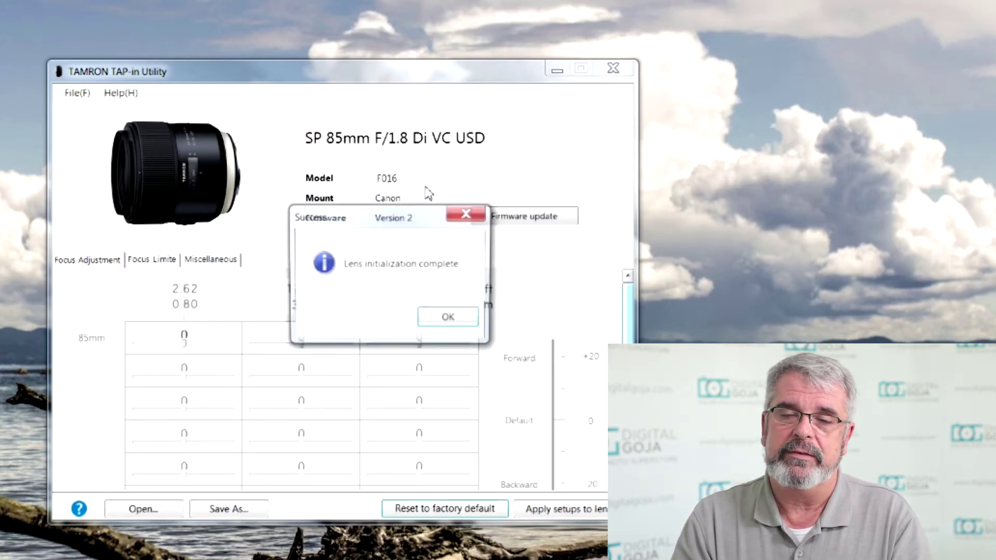
pyautogui.click(451, 318)
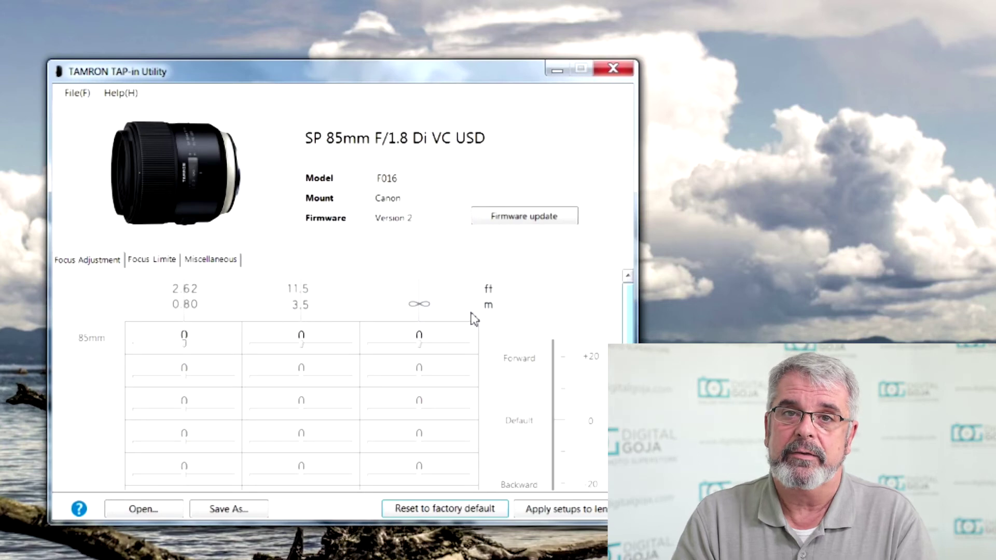